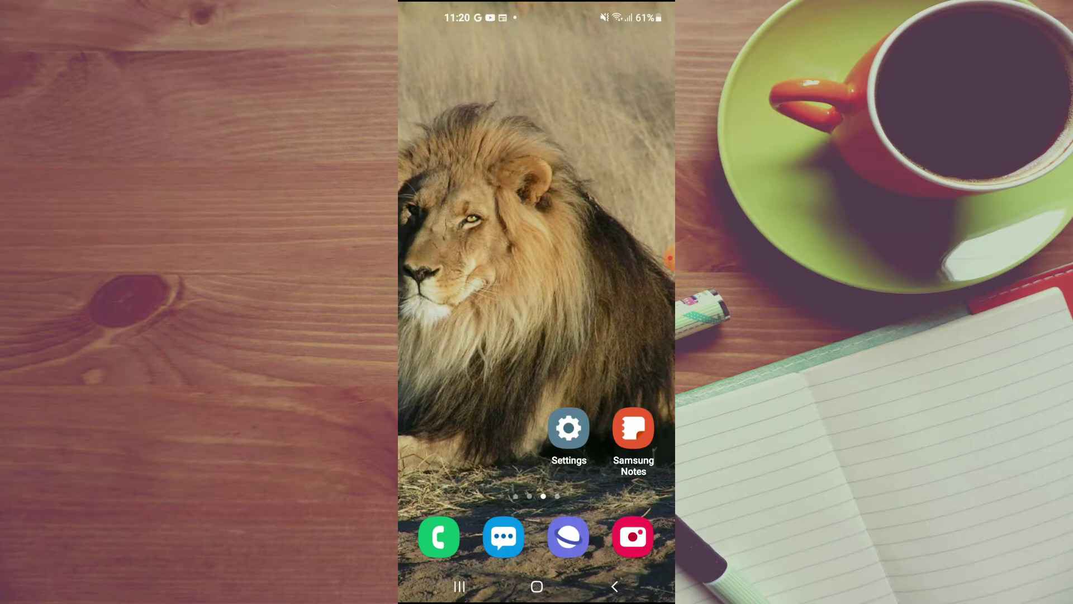
Enter home screen page editing and add a new empty page at the end
{"action": "left_click", "coordinate": [470, 352]}
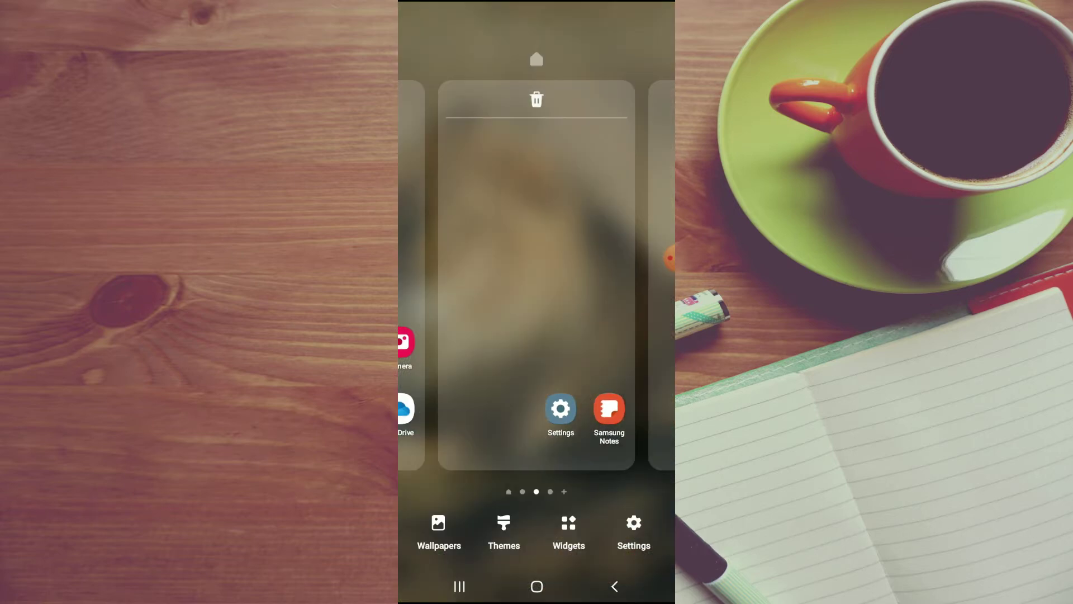
{"action": "left_click_drag", "start_coordinate": [470, 277], "coordinate": [620, 277]}
{"action": "mouse_move", "coordinate": [470, 277]}
{"action": "left_mouse_down"}
{"action": "mouse_move", "coordinate": [620, 276]}
{"action": "mouse_move", "coordinate": [453, 276]}
{"action": "left_mouse_up"}
{"action": "left_click_drag", "start_coordinate": [603, 276], "coordinate": [452, 277]}
{"action": "left_click_drag", "start_coordinate": [604, 277], "coordinate": [453, 278]}
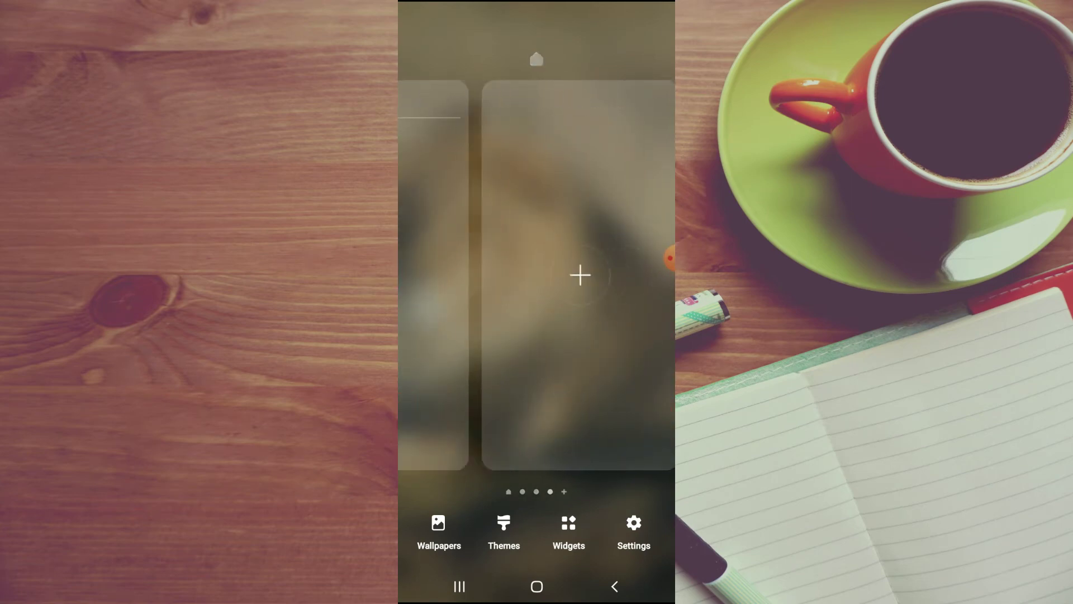
{"action": "left_click", "coordinate": [536, 275]}
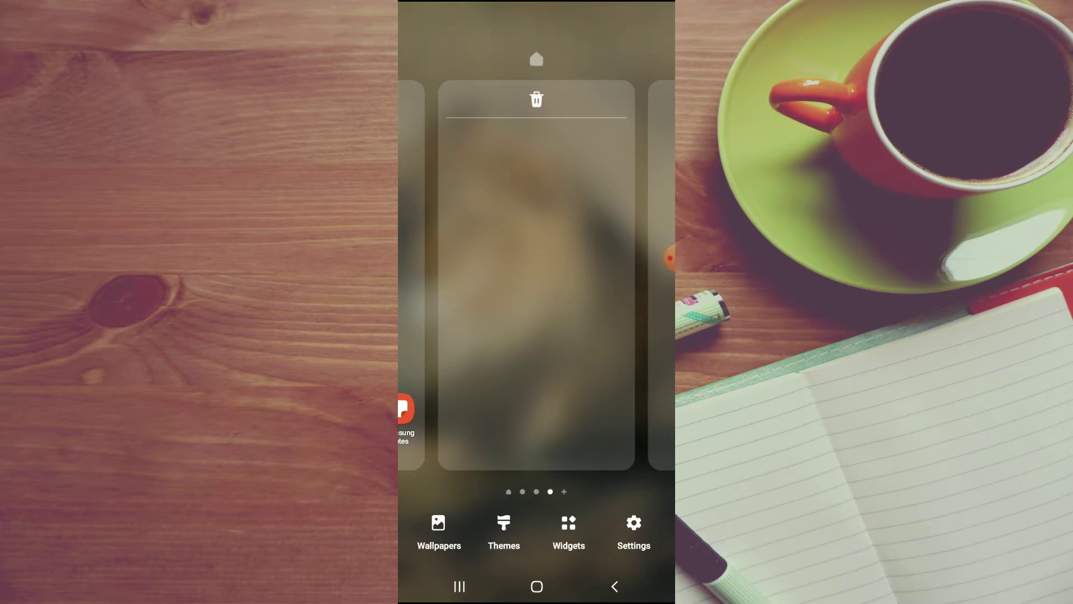
Move the LinkedIn, Twitter and Samsung Notes page to first position and leave editing
{"action": "left_click_drag", "start_coordinate": [453, 277], "coordinate": [604, 277]}
{"action": "left_click_drag", "start_coordinate": [453, 277], "coordinate": [603, 277]}
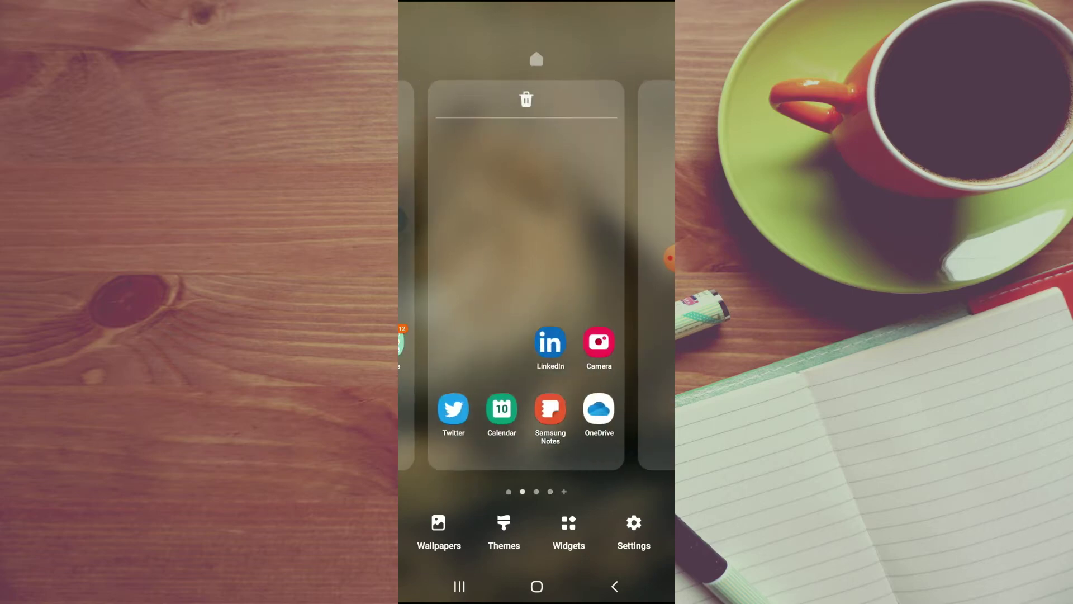
{"action": "mouse_move", "coordinate": [453, 277]}
{"action": "left_mouse_down"}
{"action": "mouse_move", "coordinate": [603, 277]}
{"action": "mouse_move", "coordinate": [503, 277]}
{"action": "left_mouse_up"}
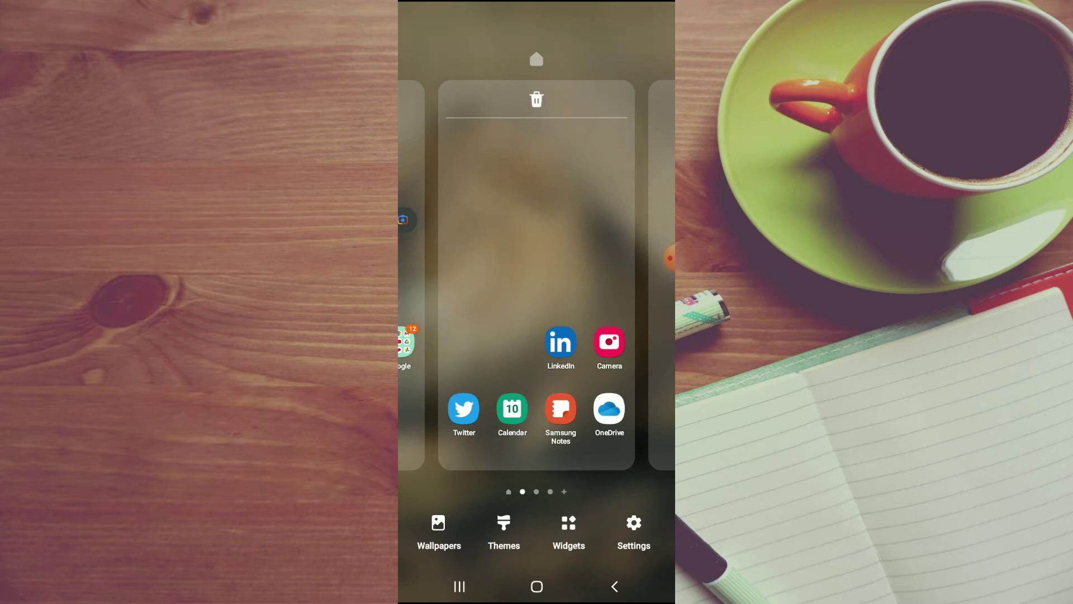
{"action": "left_click_drag", "start_coordinate": [570, 277], "coordinate": [520, 277]}
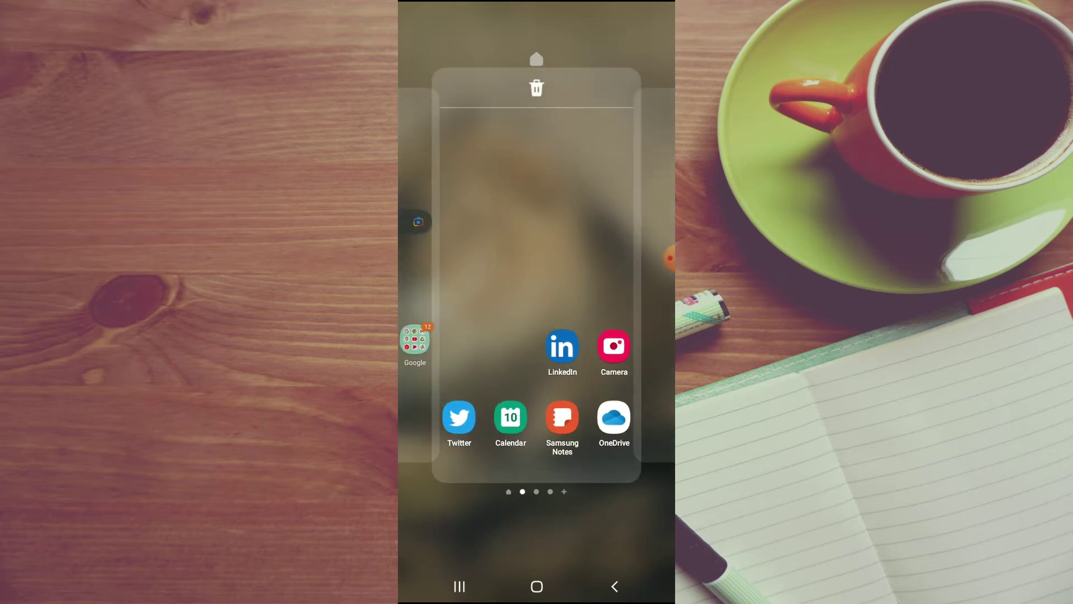
{"action": "left_click_drag", "start_coordinate": [587, 276], "coordinate": [469, 277]}
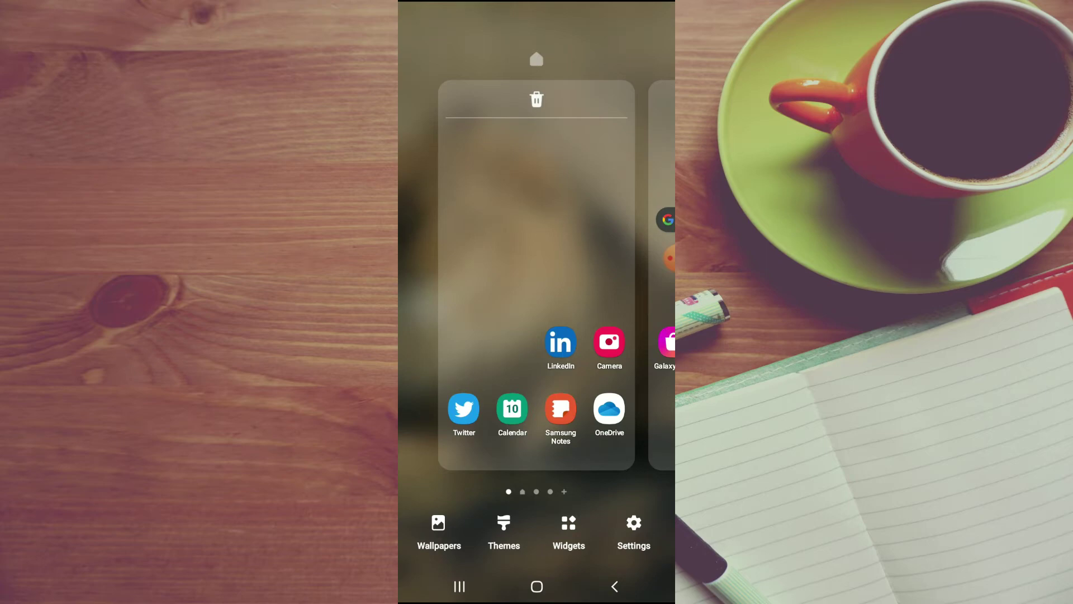
{"action": "left_click", "coordinate": [615, 586]}
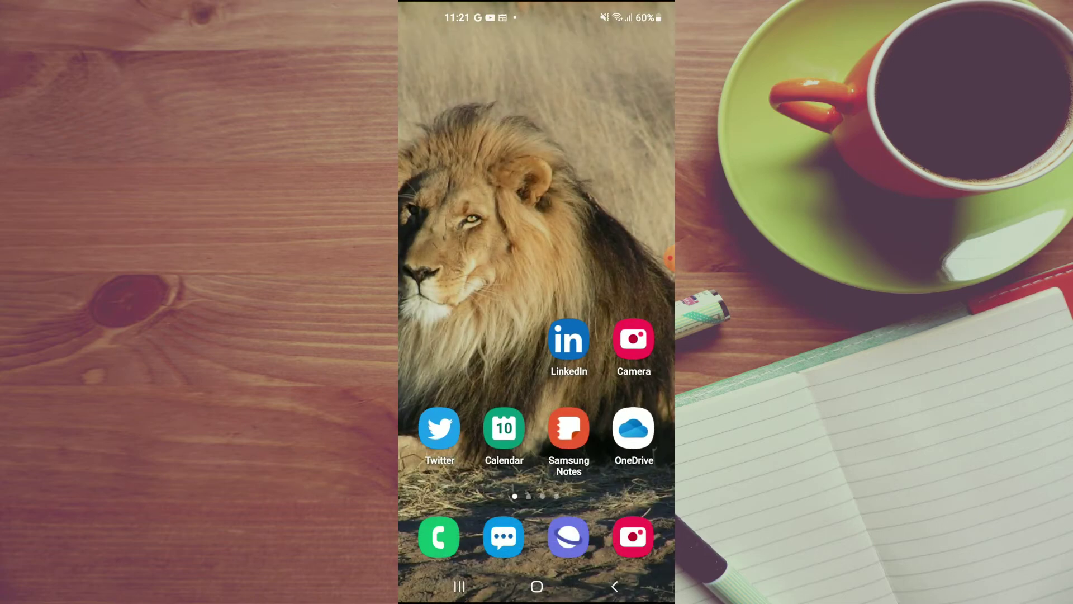
{"action": "left_click_drag", "start_coordinate": [536, 377], "coordinate": [536, 210]}
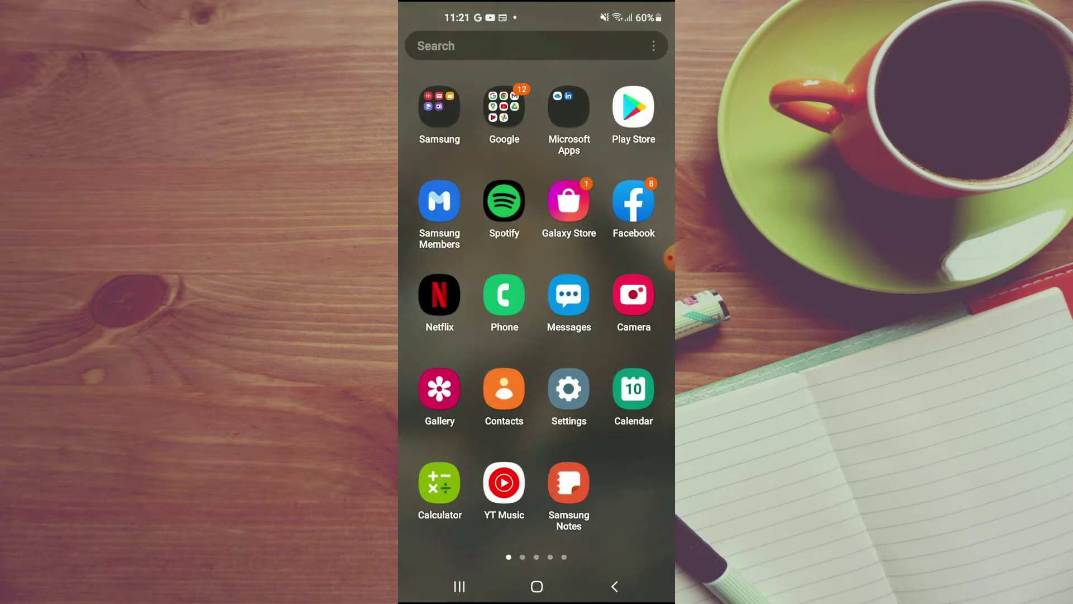
{"action": "key", "text": "Escape"}
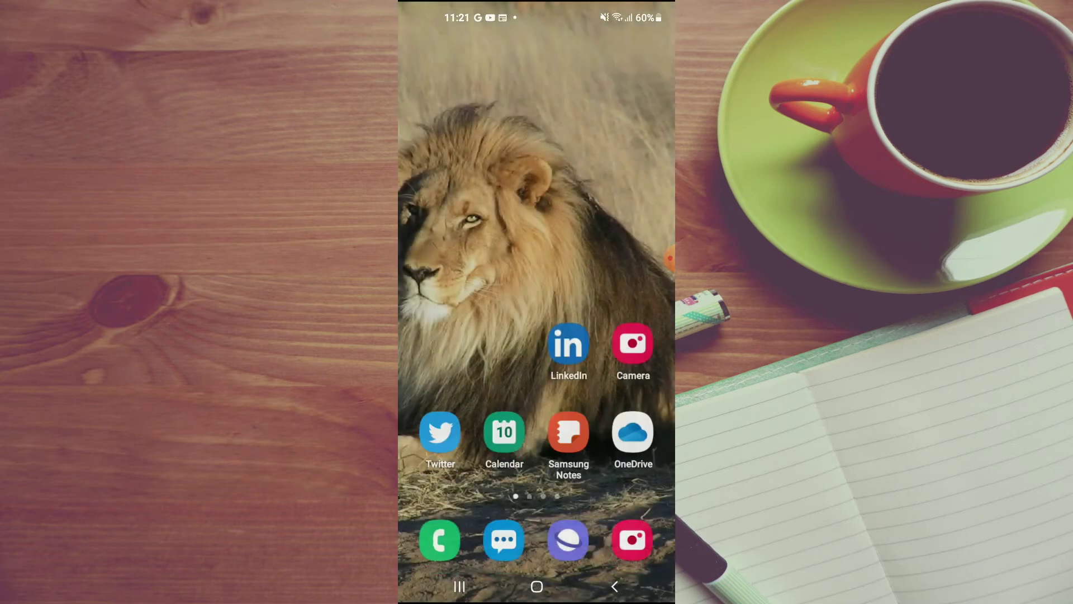
{"action": "left_click_drag", "start_coordinate": [453, 336], "coordinate": [622, 335]}
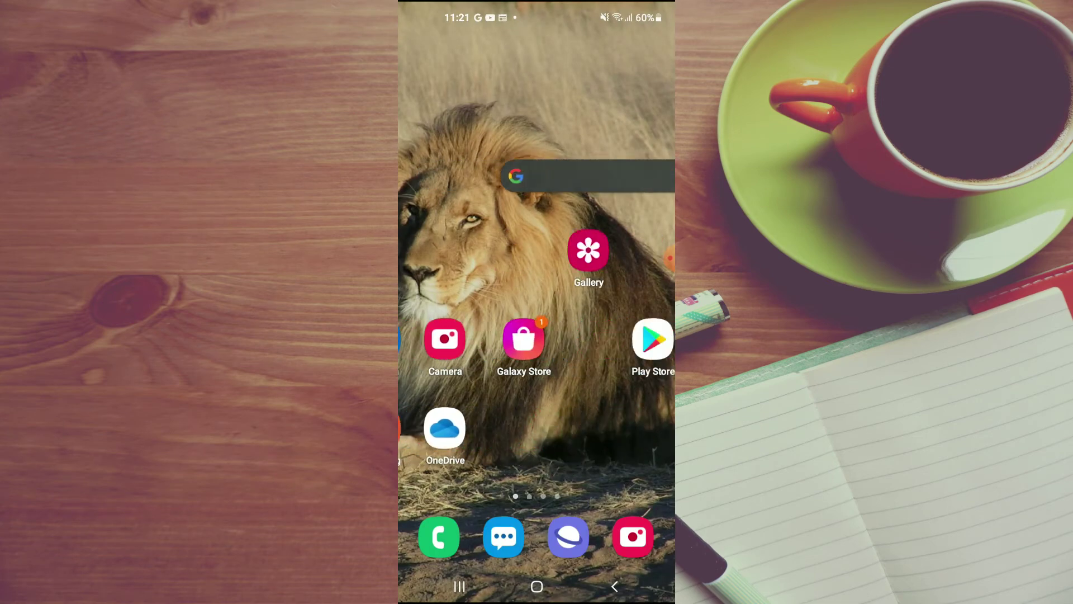
{"action": "left_click_drag", "start_coordinate": [470, 336], "coordinate": [587, 335]}
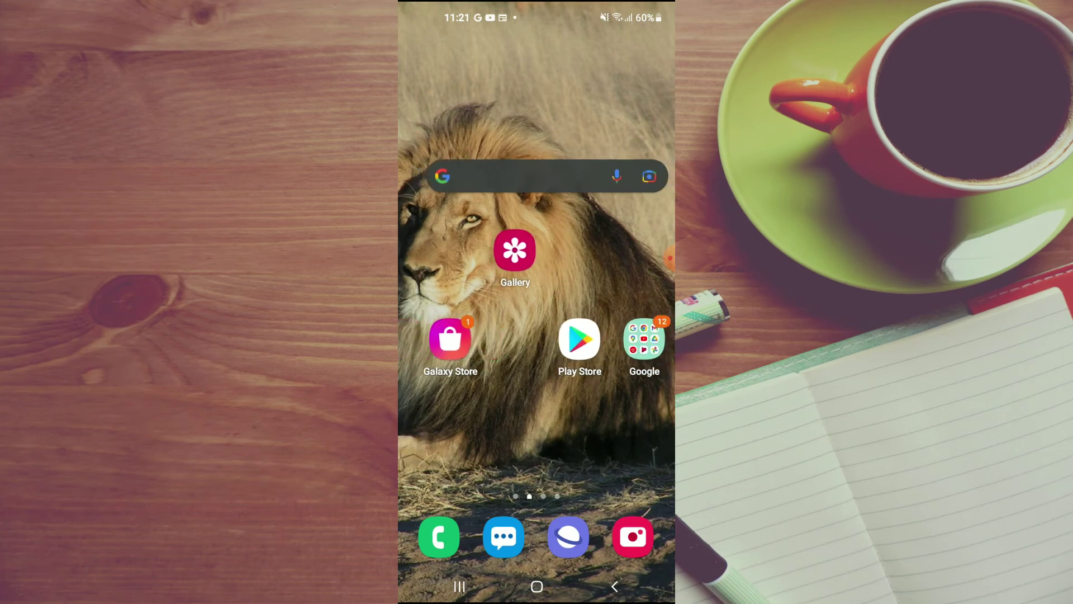
{"action": "left_click_drag", "start_coordinate": [470, 335], "coordinate": [621, 335]}
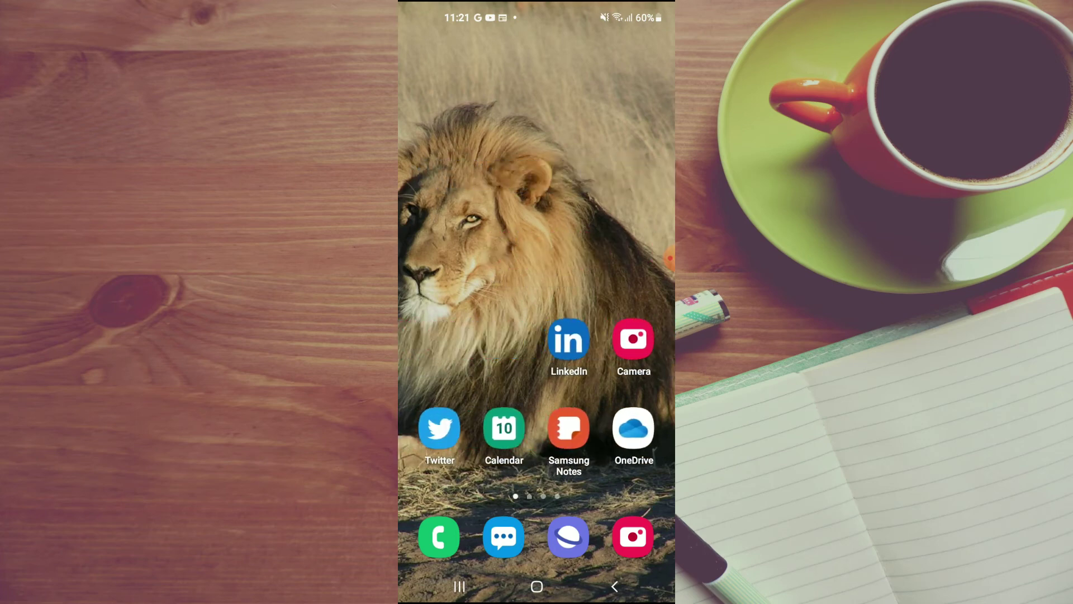
Place the LinkedIn and Twitter page second, right after the Gallery page, and leave editing
{"action": "left_click_drag", "start_coordinate": [486, 235], "coordinate": [587, 236]}
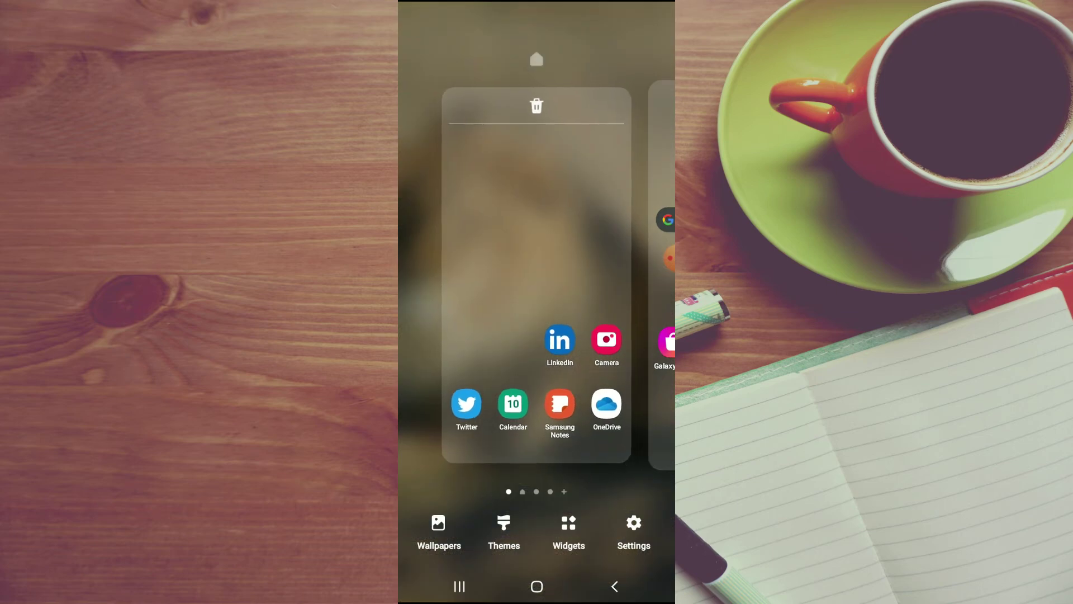
{"action": "left_click_drag", "start_coordinate": [504, 251], "coordinate": [579, 252]}
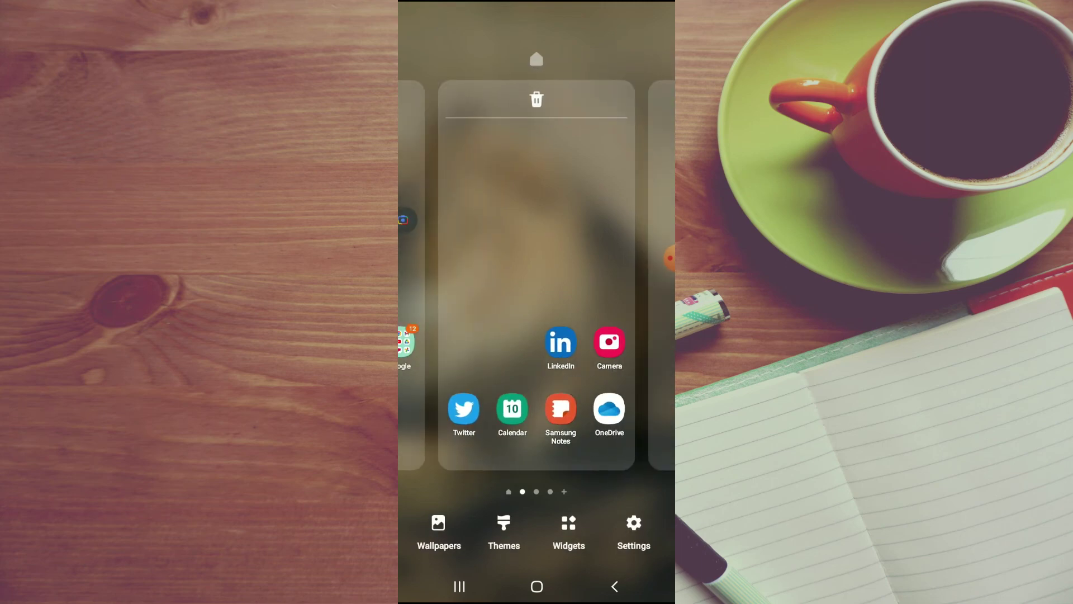
{"action": "left_click", "coordinate": [537, 252]}
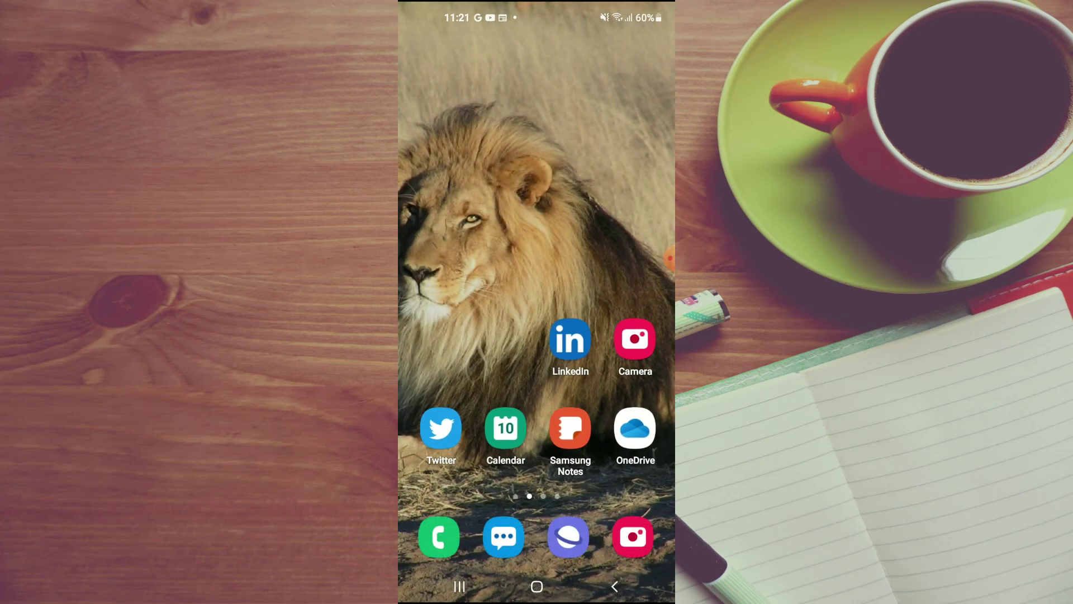
Go to the first home page with Gallery, Galaxy Store, Play Store and the Google folder
{"action": "left_click_drag", "start_coordinate": [470, 252], "coordinate": [621, 252]}
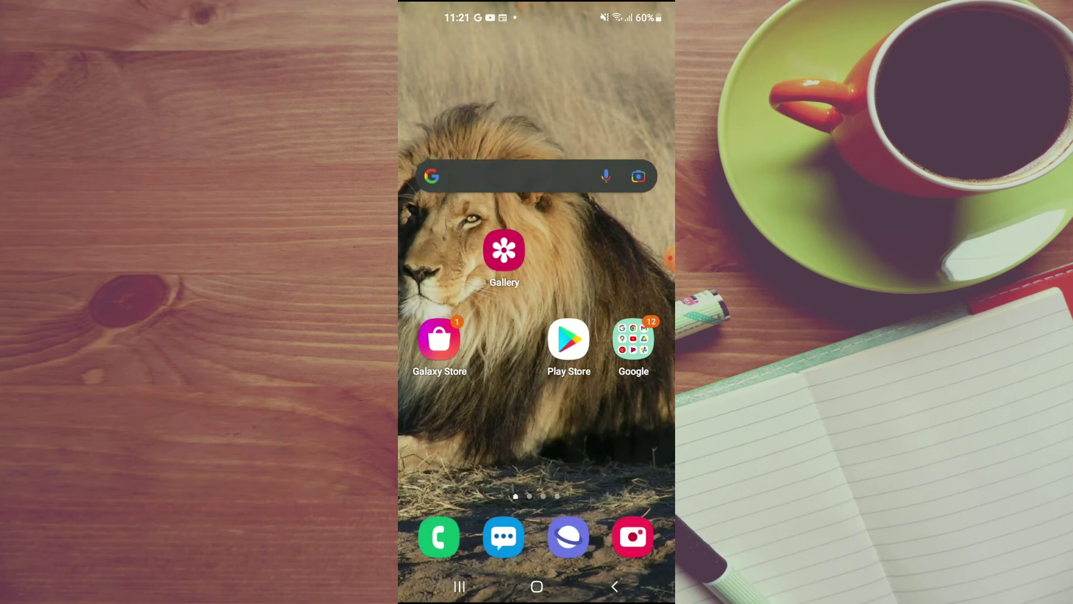